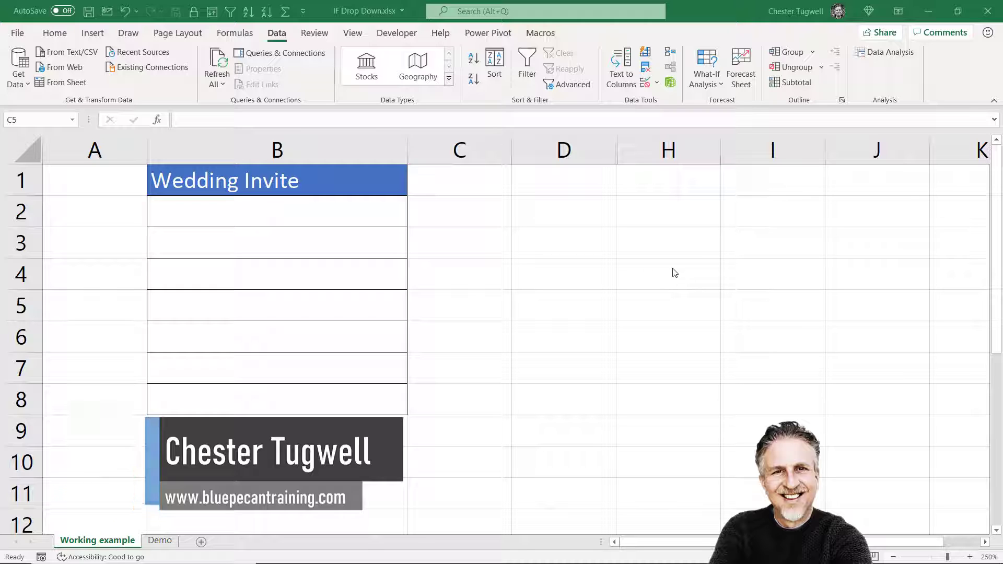
- Choose Brenda from cell B2's Wedding Invite dropdown
{"action": "left_click", "coordinate": [397, 217]}
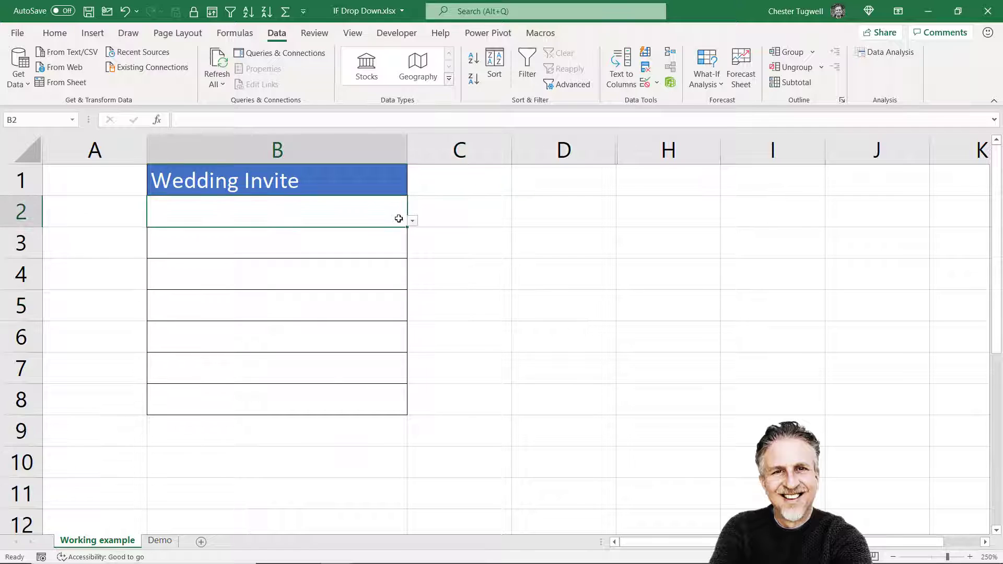
{"action": "left_click", "coordinate": [412, 221]}
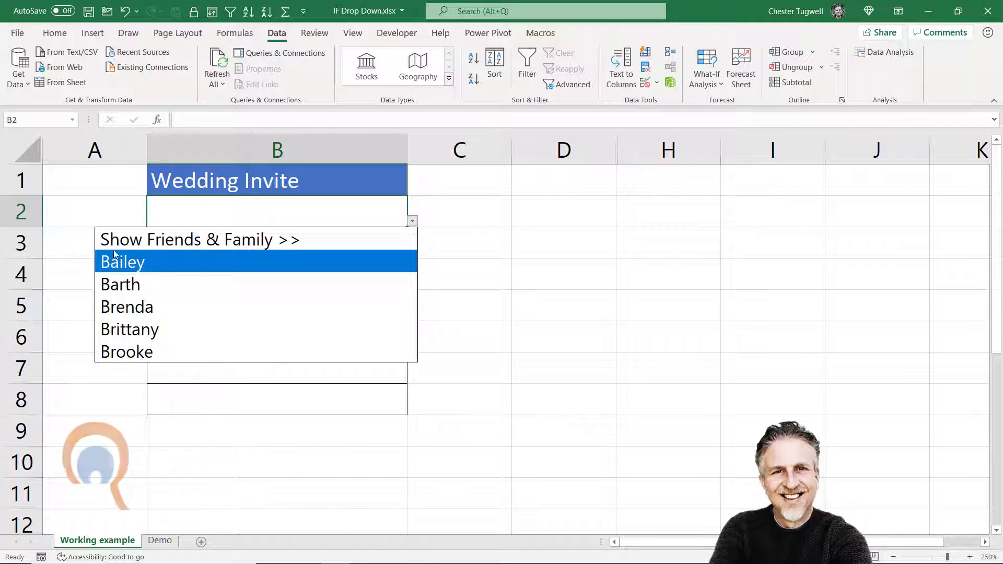
{"action": "left_click", "coordinate": [146, 307]}
- Switch B3's list to Show Friends & Family >> and pick Bridget
{"action": "left_click", "coordinate": [226, 249]}
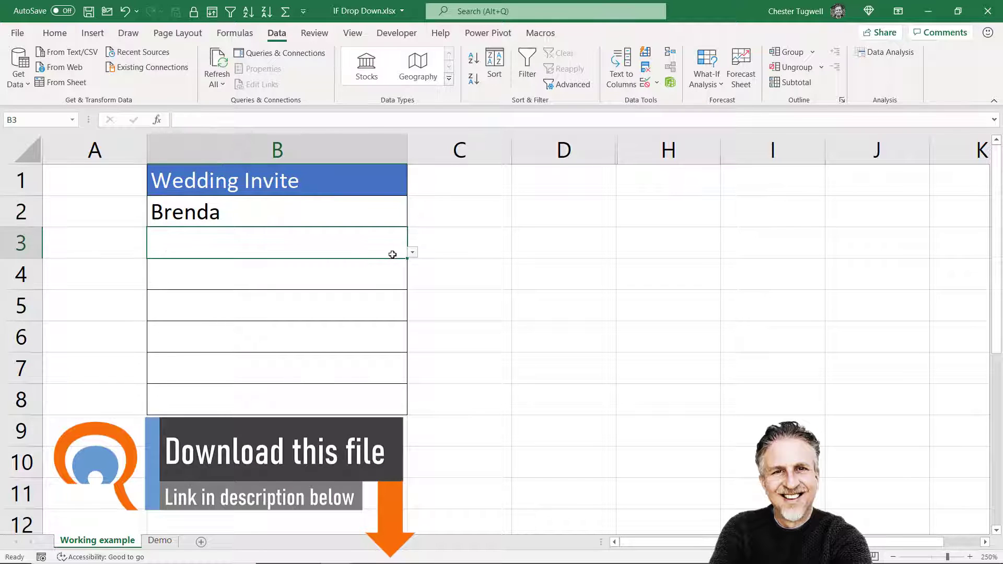
{"action": "left_click", "coordinate": [412, 253]}
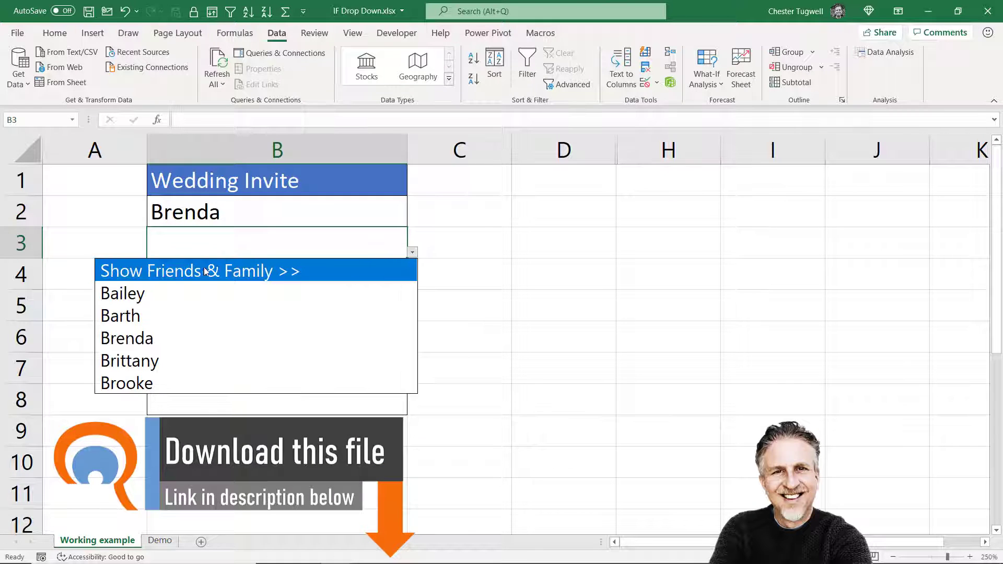
{"action": "left_click", "coordinate": [136, 271]}
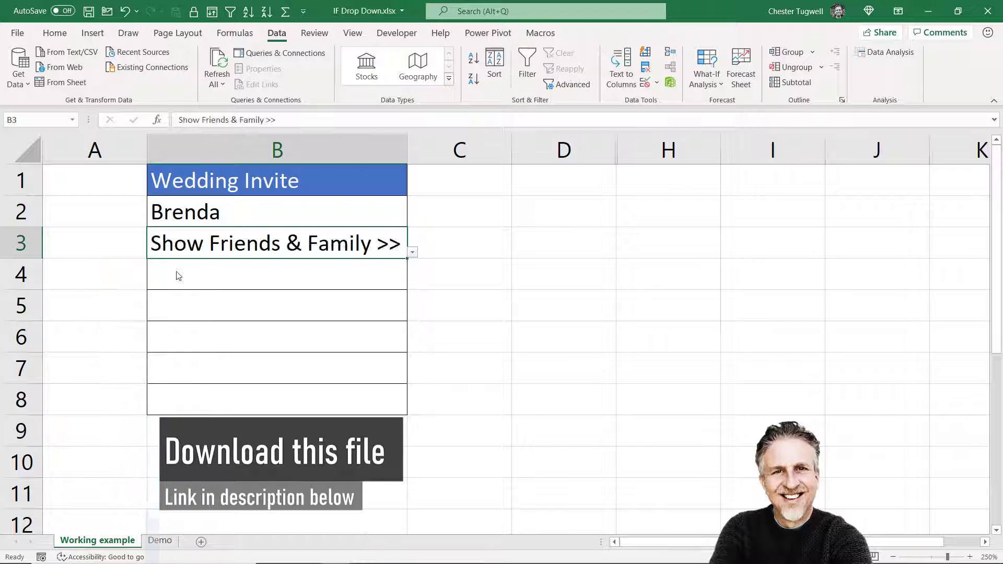
{"action": "left_click", "coordinate": [412, 253]}
{"action": "left_click_drag", "start_coordinate": [389, 314], "coordinate": [386, 381]}
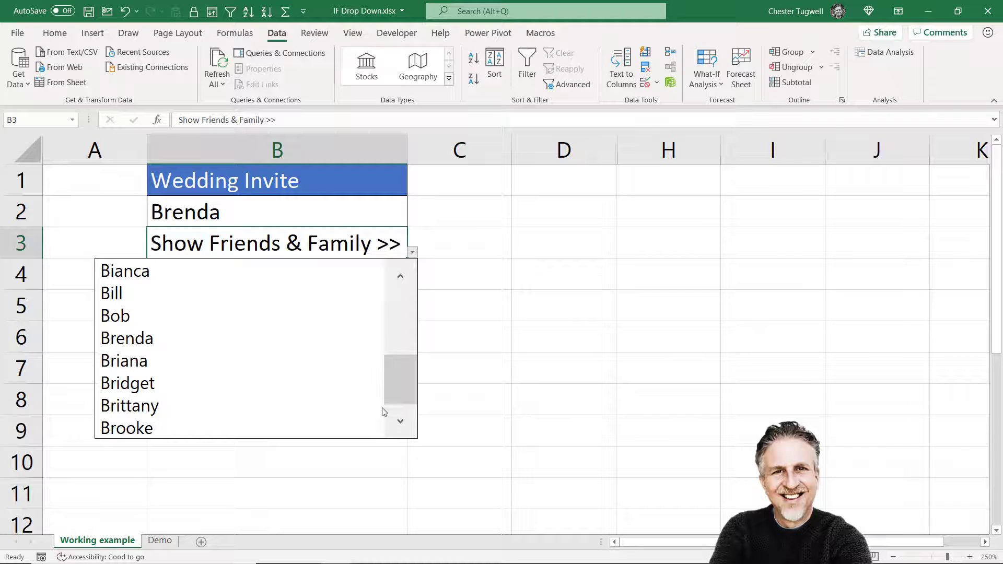
{"action": "left_click", "coordinate": [179, 385]}
- Recheck the B2 and B3 dropdowns without changing them, then go to the Demo sheet
{"action": "left_click", "coordinate": [256, 215]}
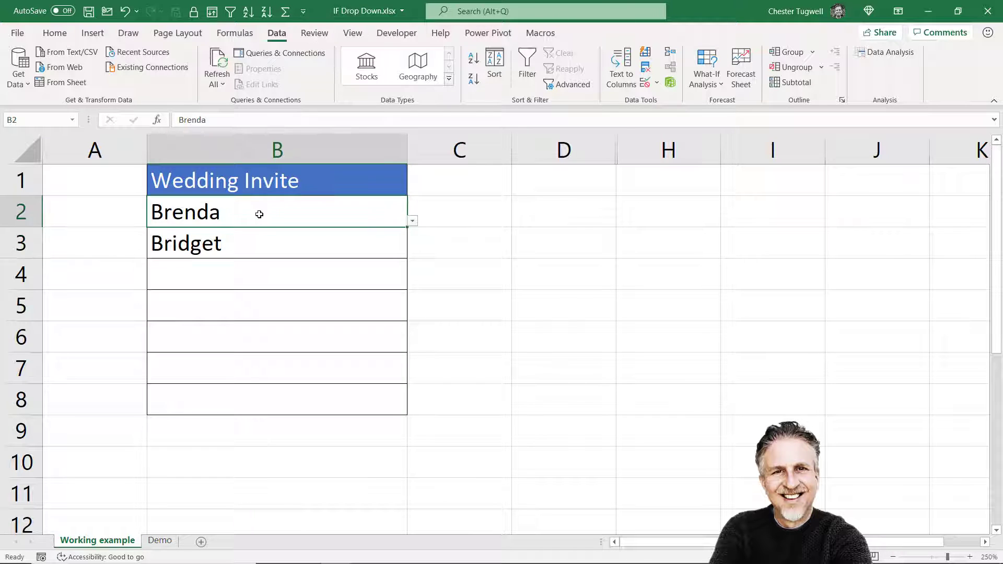
{"action": "left_click", "coordinate": [413, 221]}
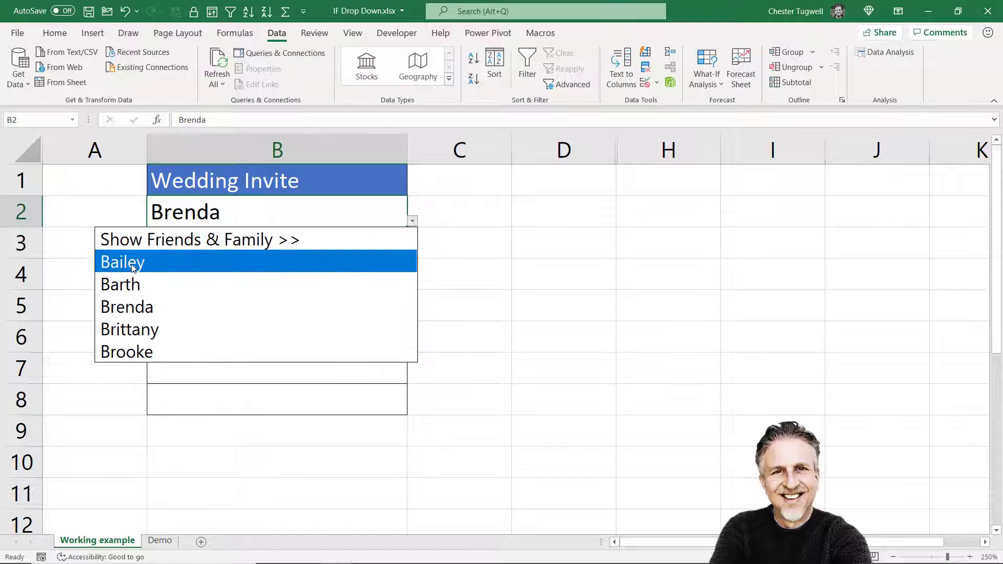
{"action": "left_click", "coordinate": [286, 220]}
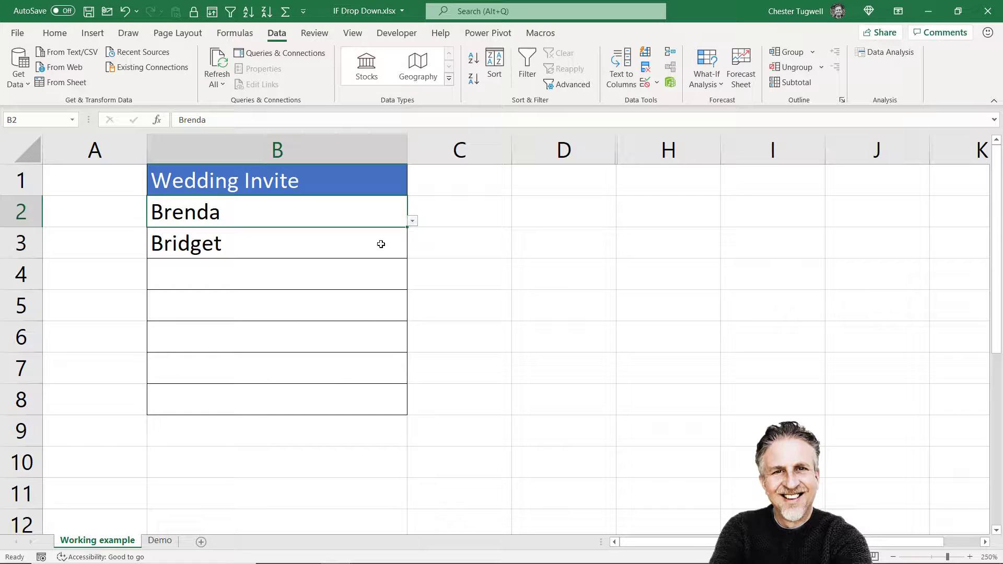
{"action": "left_click", "coordinate": [381, 242]}
{"action": "left_click", "coordinate": [412, 253]}
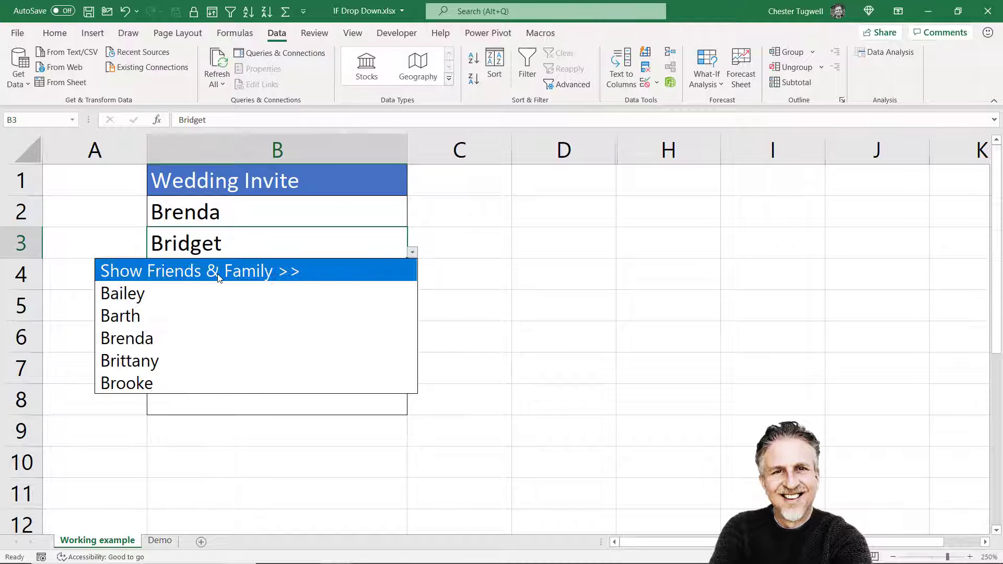
{"action": "key", "text": "Escape"}
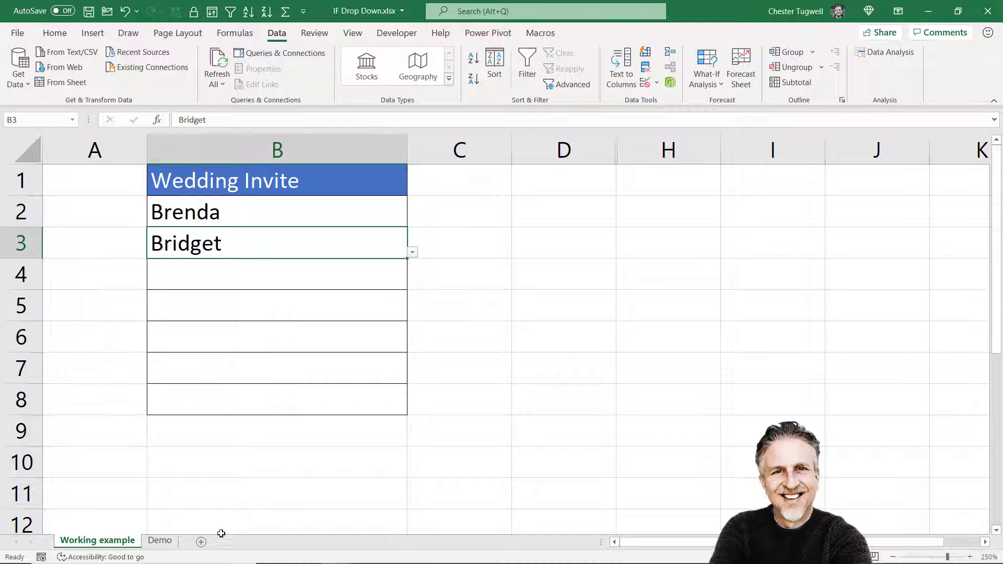
{"action": "left_click", "coordinate": [160, 541]}
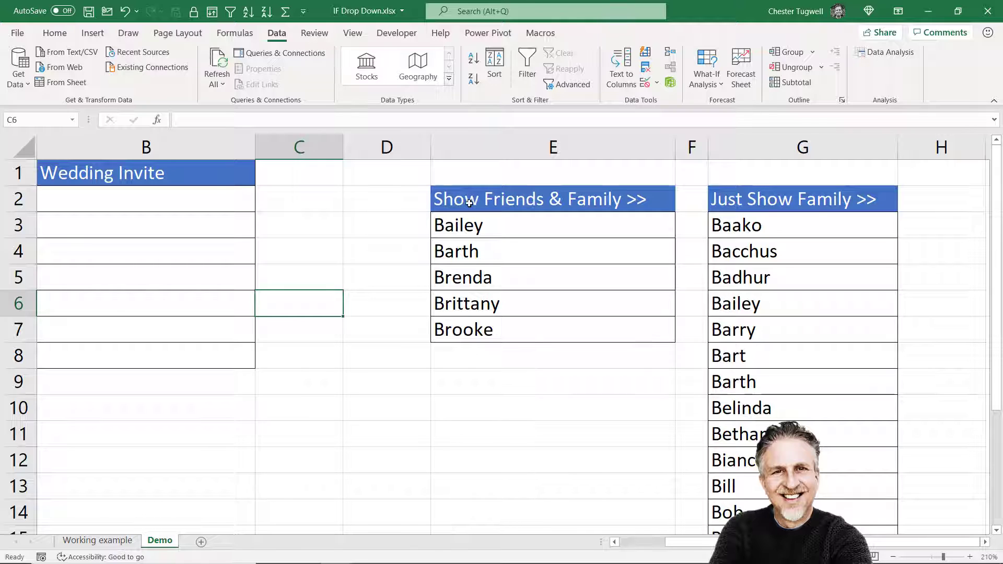
{"action": "left_click_drag", "start_coordinate": [477, 225], "coordinate": [460, 329]}
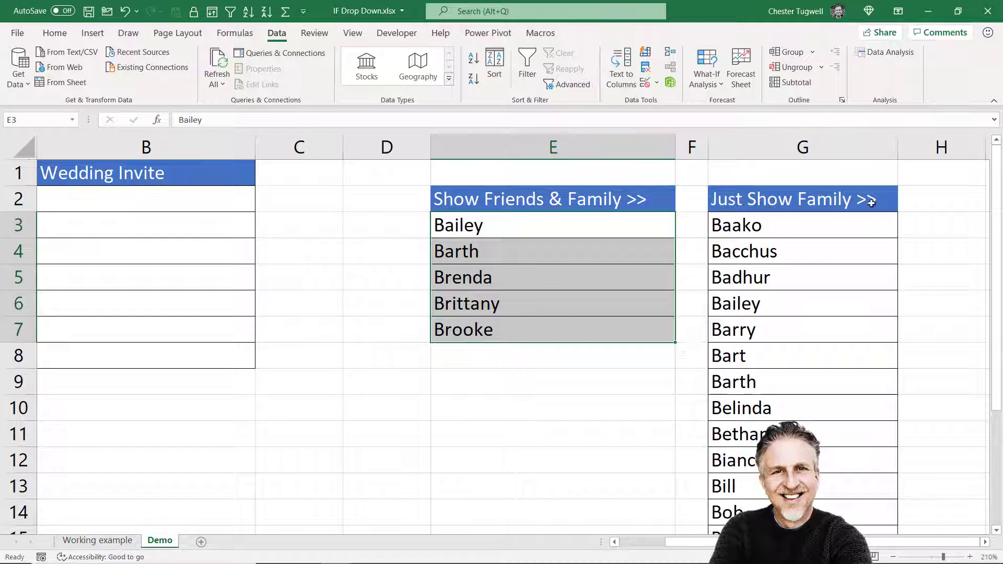
{"action": "scroll", "coordinate": [755, 468], "scroll_direction": "down", "scroll_amount": 5}
{"action": "scroll", "coordinate": [756, 468], "scroll_direction": "up", "scroll_amount": 5}
{"action": "left_click", "coordinate": [128, 410]}
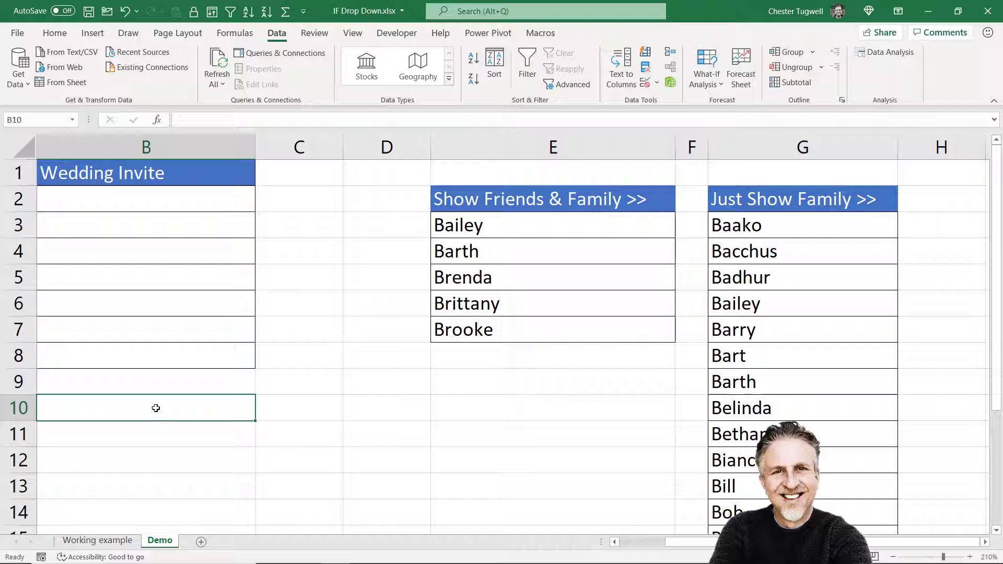
- Start an IF formula in B10 testing whether B2 equals the absolute $E$2
{"action": "type", "text": "=if("}
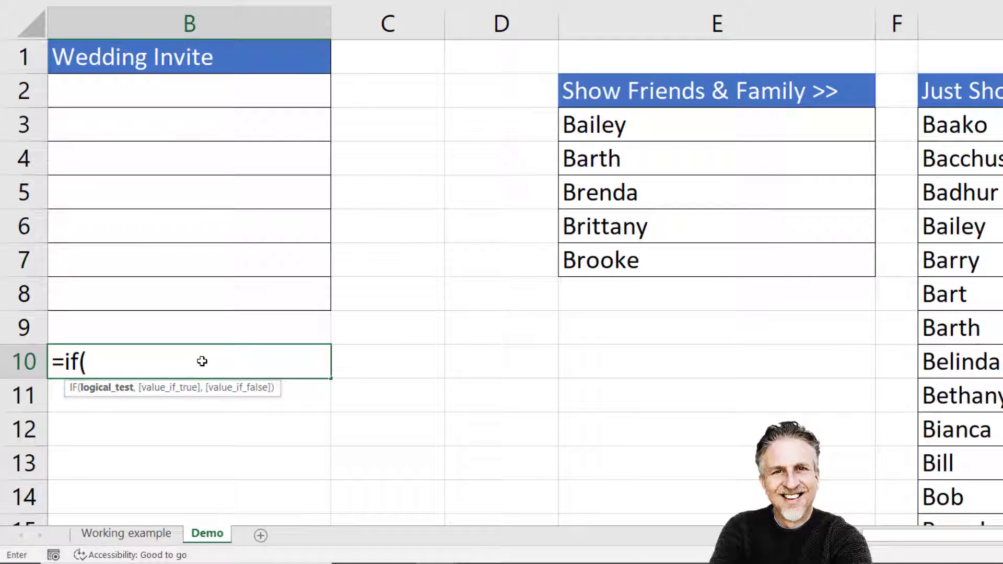
{"action": "left_click", "coordinate": [146, 91]}
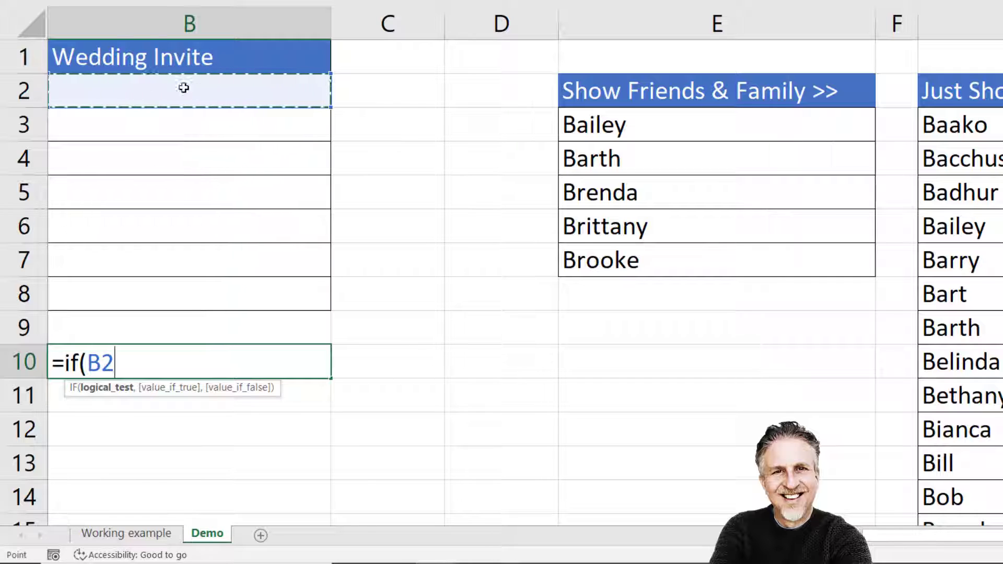
{"action": "type", "text": "+"}
{"action": "key", "text": "BackSpace"}
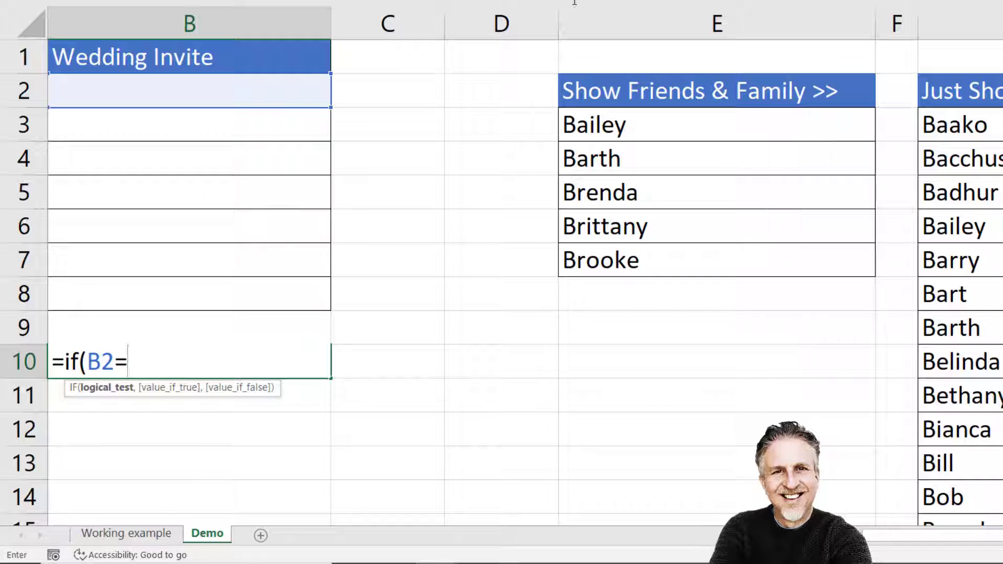
{"action": "type", "text": "="}
{"action": "left_click", "coordinate": [619, 88]}
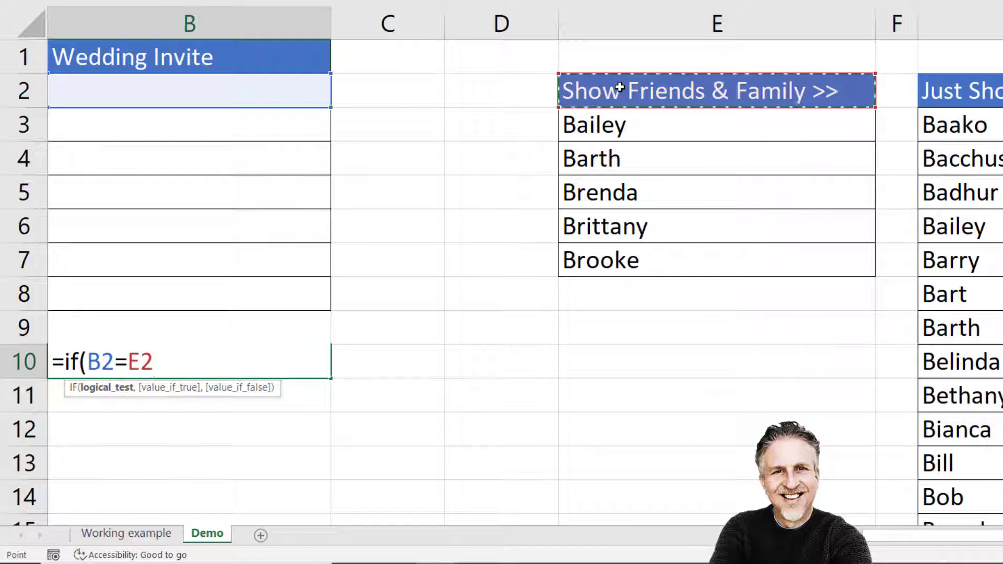
{"action": "key", "text": "F4"}
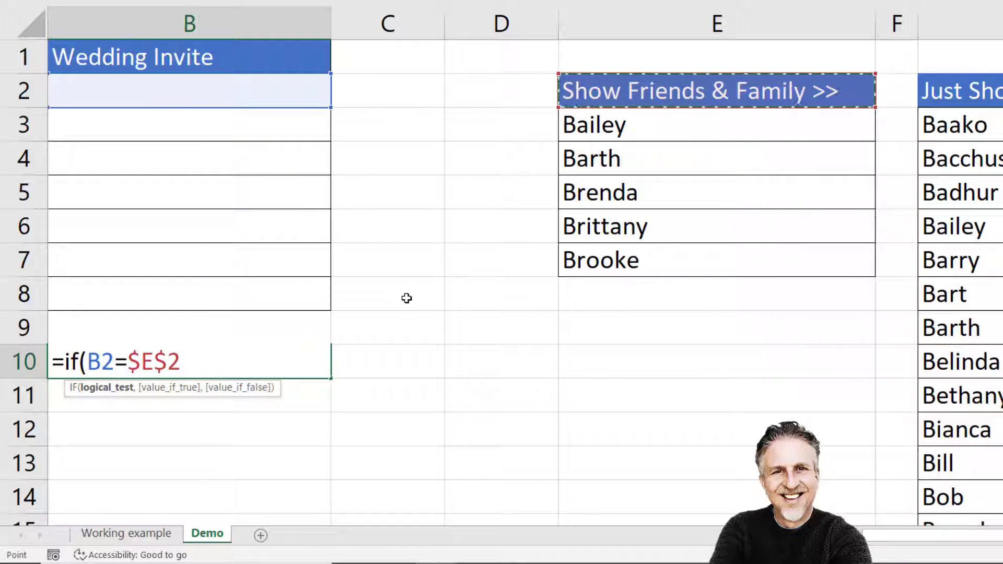
- Add $G$2:$G$19 as the true result and $E$2:$E$7 as the false result, then commit
{"action": "type", "text": ","}
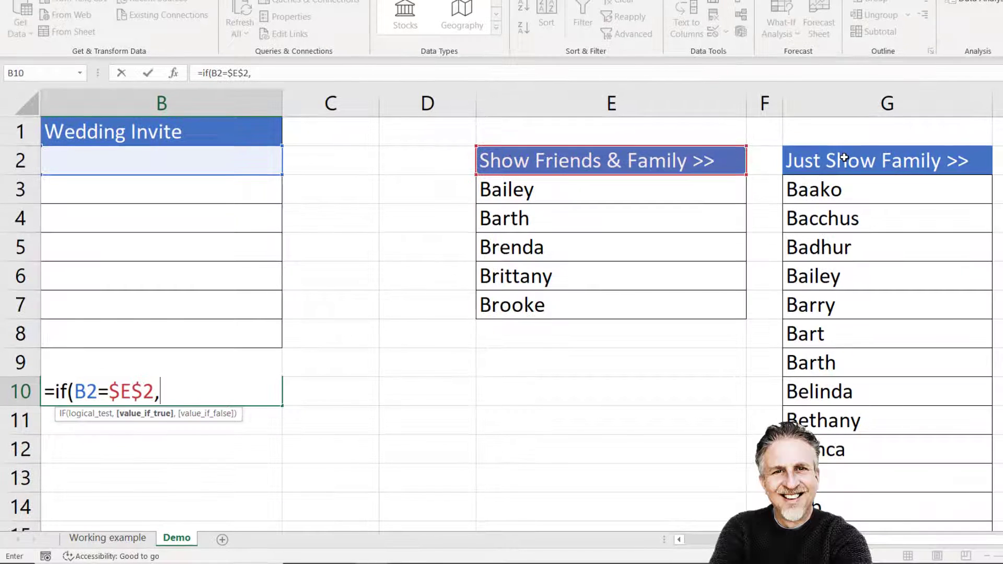
{"action": "left_click_drag", "start_coordinate": [844, 156], "coordinate": [839, 478]}
{"action": "scroll", "coordinate": [558, 318], "scroll_direction": "up", "scroll_amount": 2}
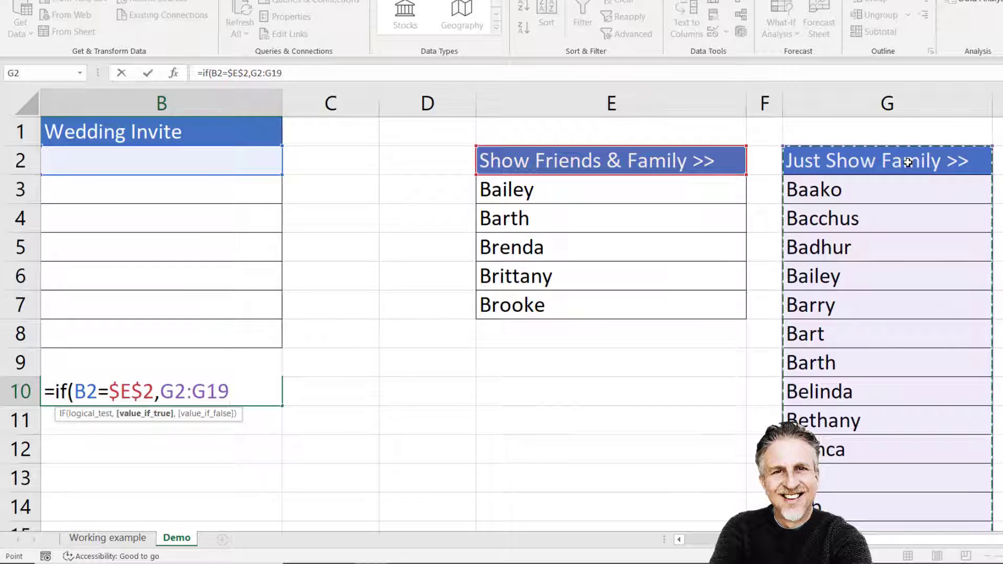
{"action": "key", "text": "F4"}
{"action": "type", "text": ","}
{"action": "left_click_drag", "start_coordinate": [555, 161], "coordinate": [542, 309]}
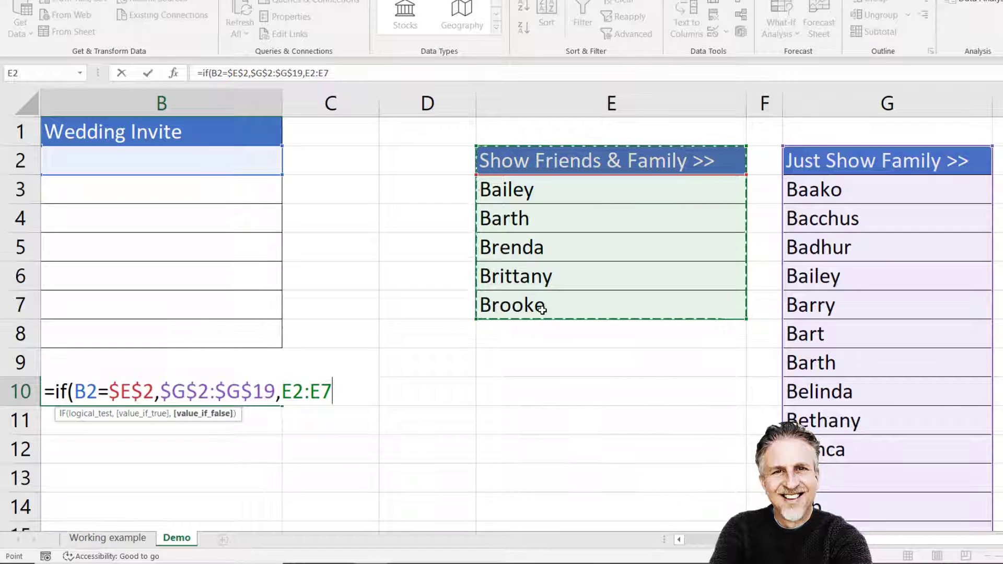
{"action": "key", "text": "F4"}
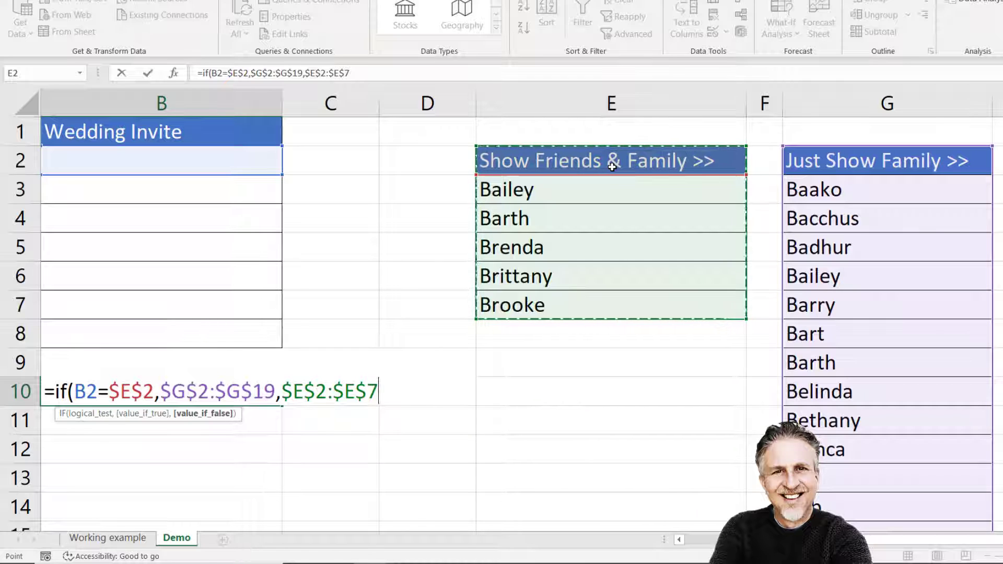
{"action": "type", "text": ")"}
{"action": "key", "text": "Return"}
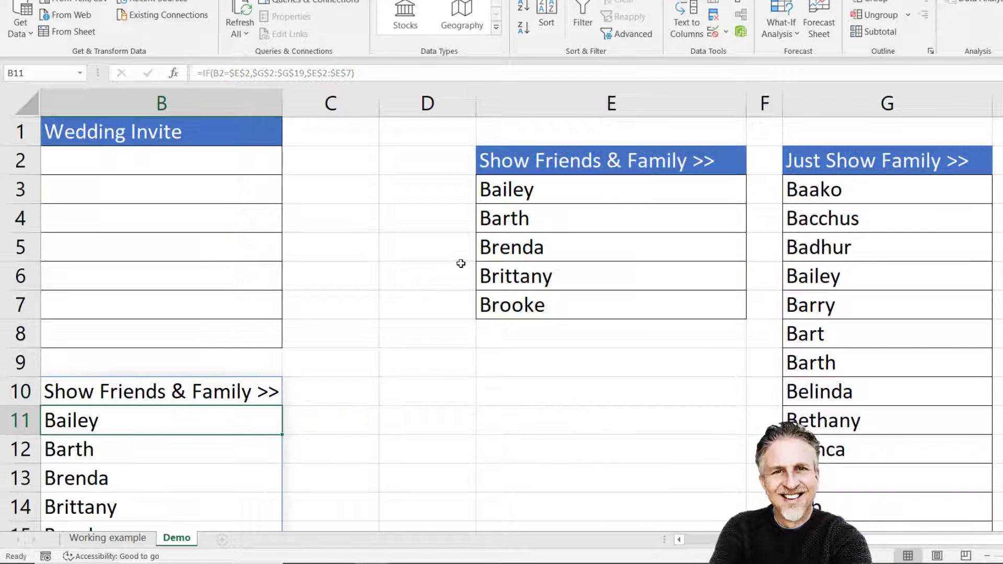
- Copy B10's =IF(B2=$E$2,$G$2:$G$19,$E$2:$E$7) text and select the Wedding Invite cells from B2 down
{"action": "scroll", "coordinate": [349, 367], "scroll_direction": "down", "scroll_amount": 2}
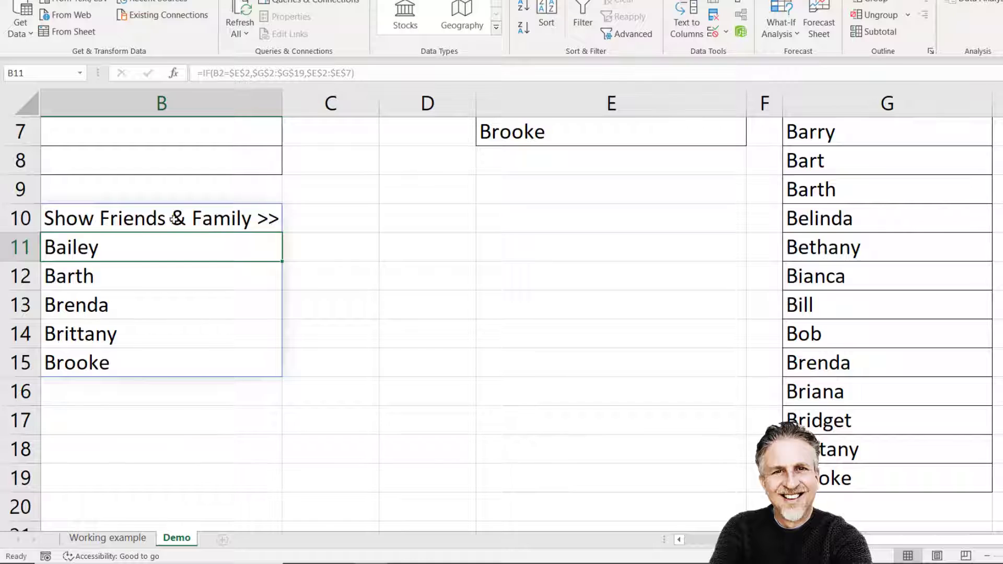
{"action": "scroll", "coordinate": [174, 219], "scroll_direction": "up", "scroll_amount": 2}
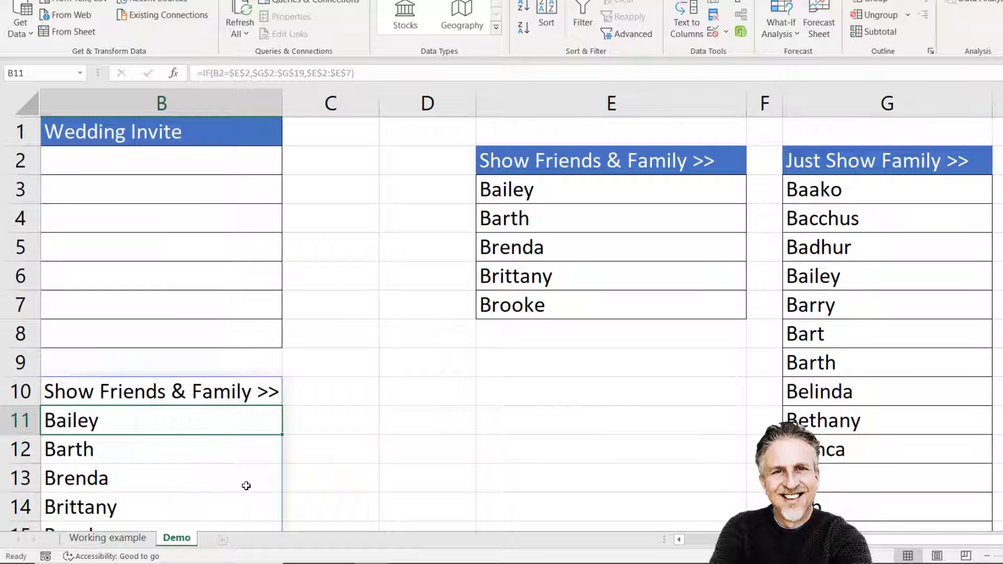
{"action": "left_click", "coordinate": [150, 393]}
{"action": "double_click", "coordinate": [151, 393]}
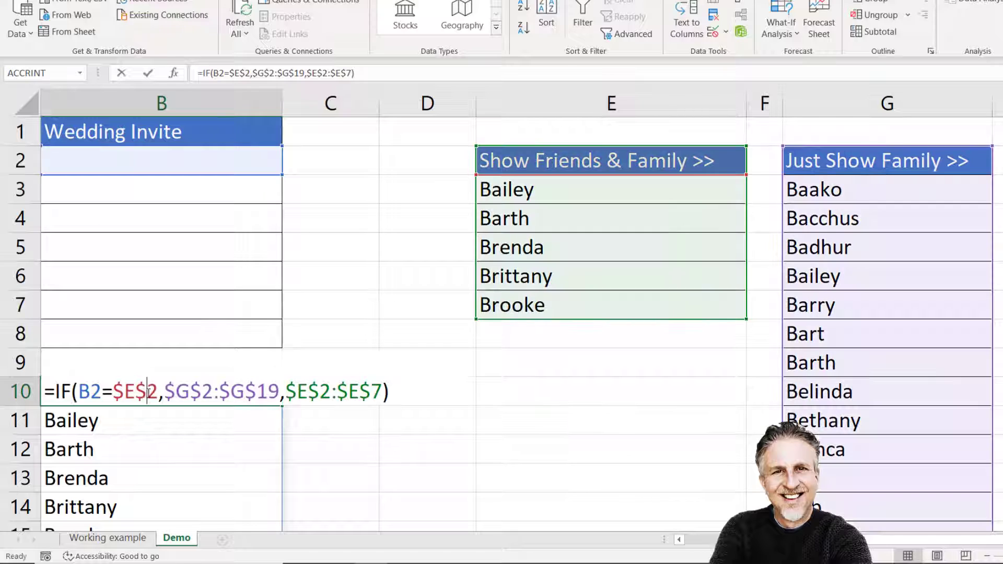
{"action": "left_click", "coordinate": [40, 392]}
{"action": "double_click", "coordinate": [50, 392]}
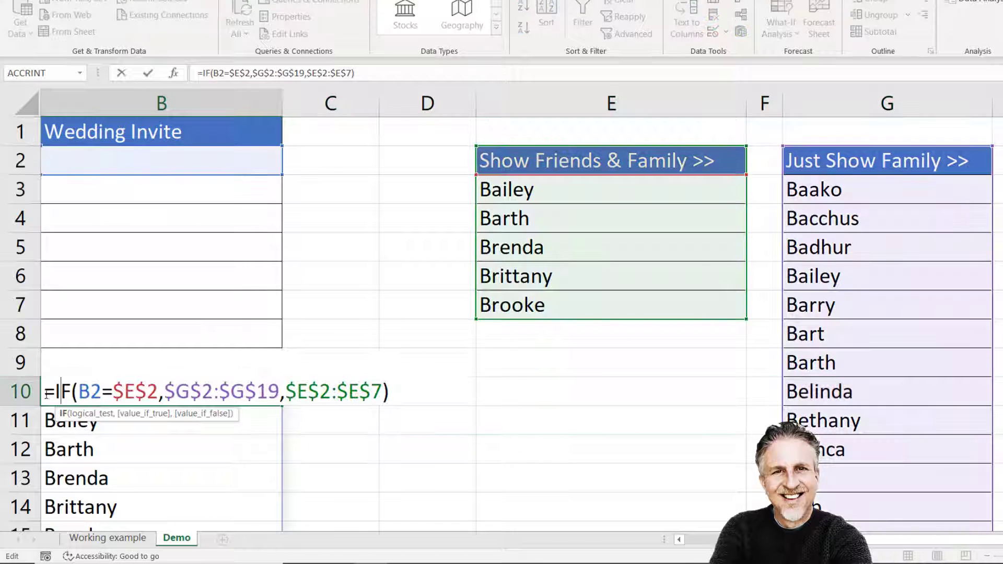
{"action": "left_click_drag", "start_coordinate": [51, 393], "coordinate": [478, 392]}
{"action": "key", "text": "ctrl+c"}
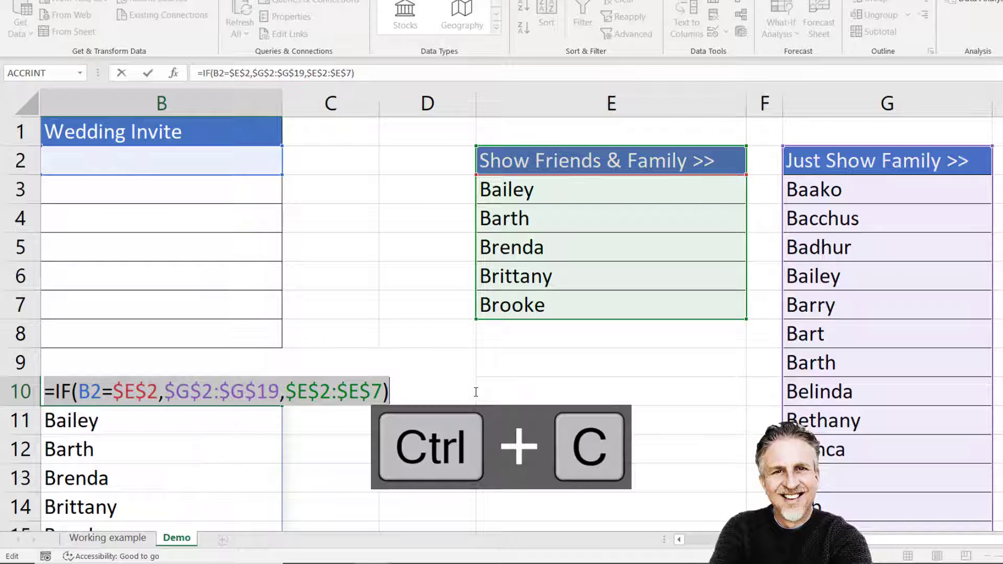
{"action": "key", "text": "Return"}
{"action": "left_click_drag", "start_coordinate": [214, 164], "coordinate": [177, 347]}
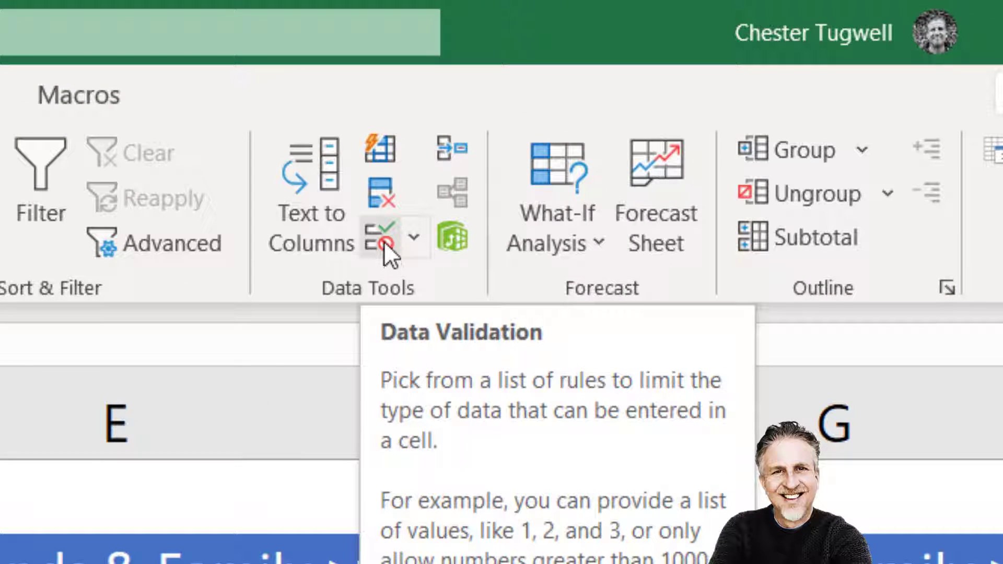
- Add List data validation to the selected cells, with the pasted IF formula as the source
{"action": "left_click", "coordinate": [383, 241]}
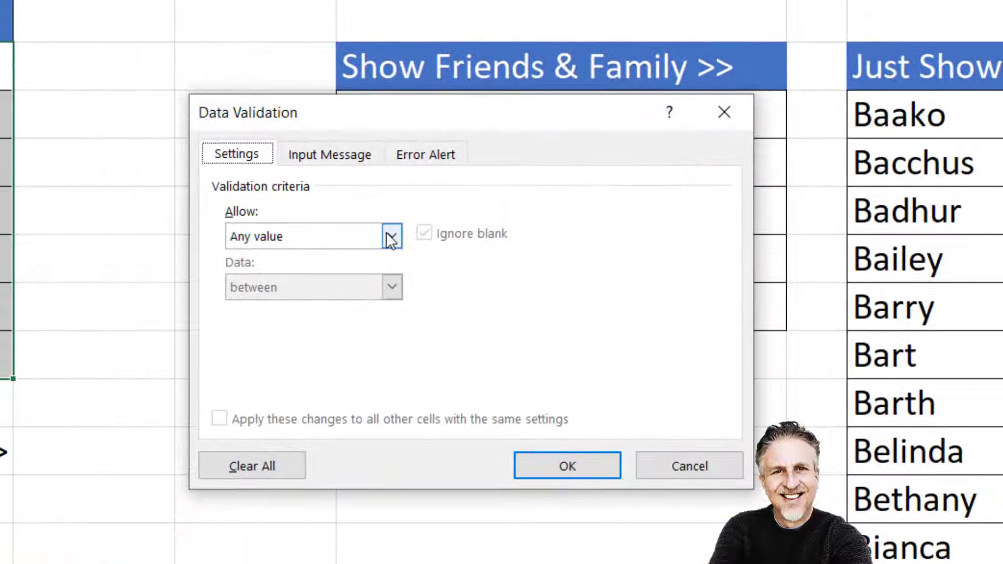
{"action": "left_click", "coordinate": [247, 398]}
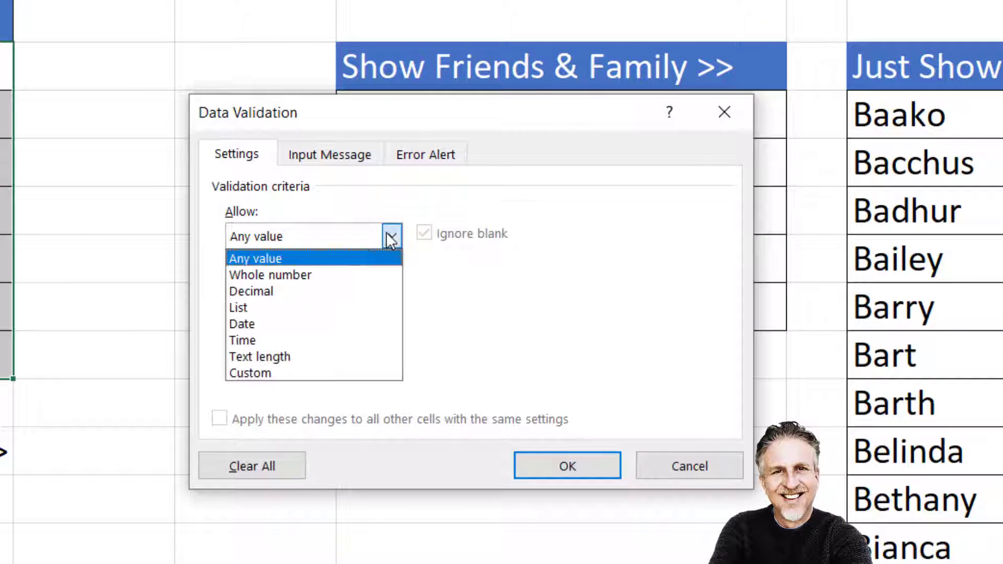
{"action": "left_click", "coordinate": [242, 308]}
{"action": "left_click", "coordinate": [246, 335]}
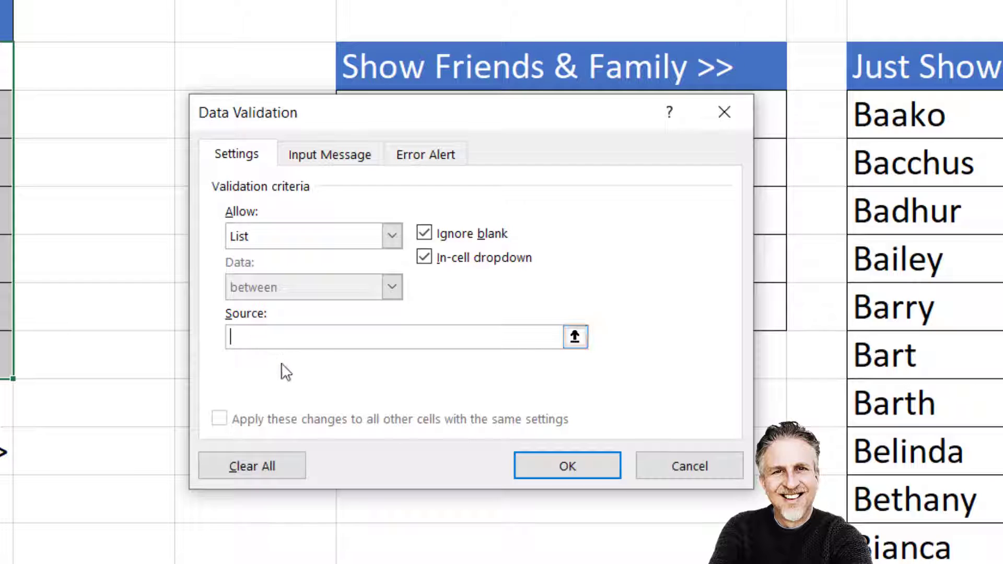
{"action": "key", "text": "ctrl+v"}
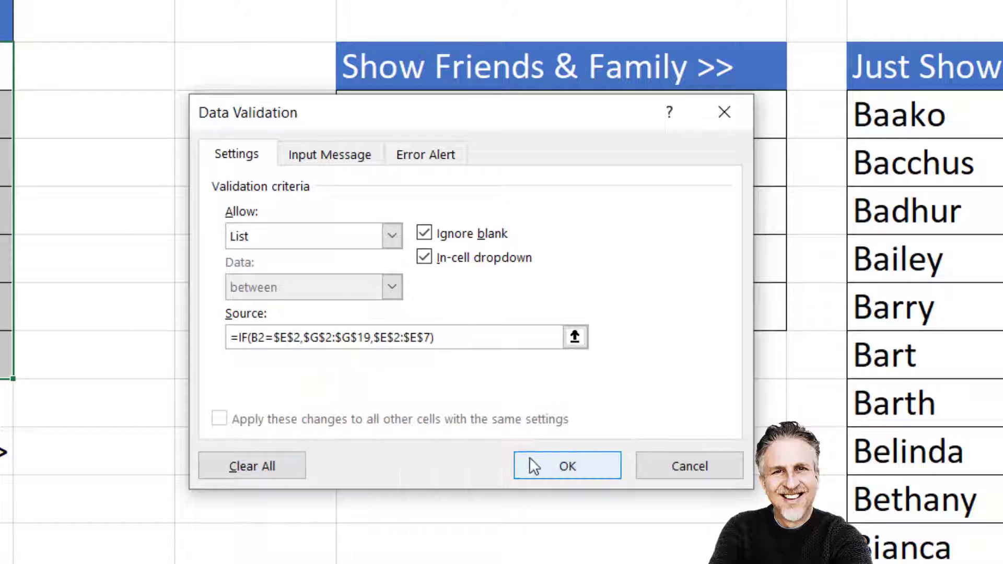
{"action": "left_click", "coordinate": [527, 458]}
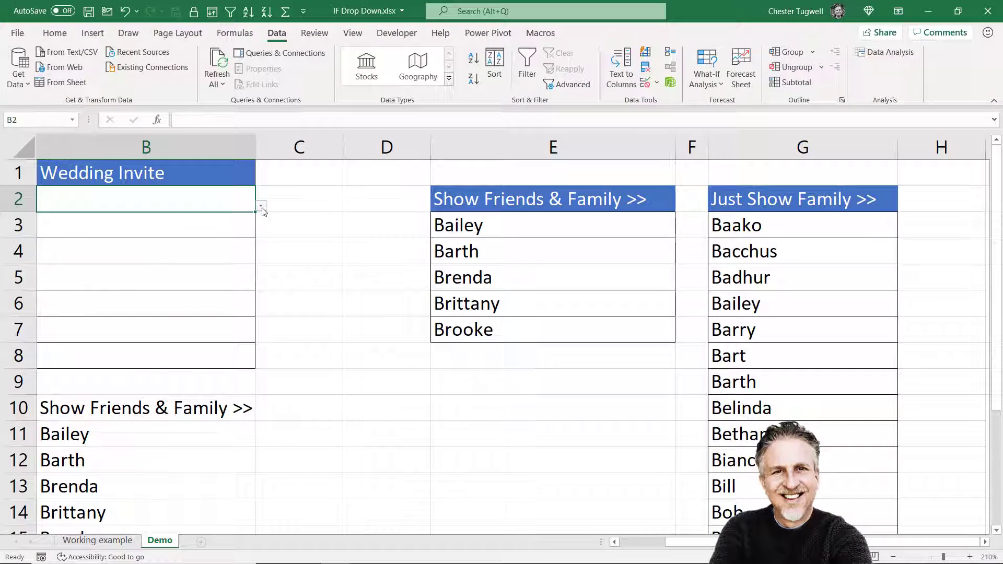
- Pick Brenda in B2, then toggle B3's list with Show Friends & Family >> and pick Badhur
{"action": "left_click", "coordinate": [260, 206]}
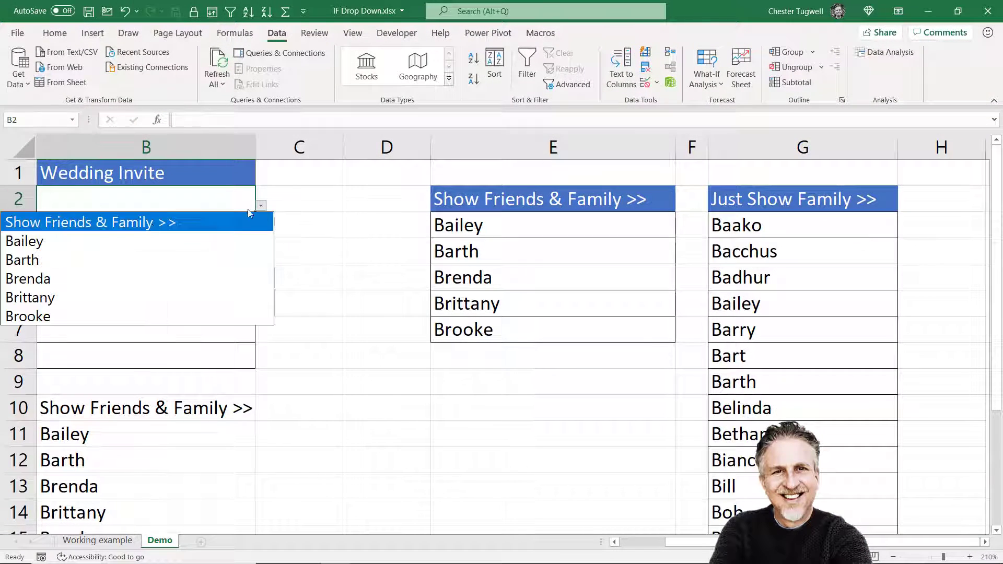
{"action": "left_click", "coordinate": [39, 278]}
{"action": "left_click", "coordinate": [125, 223]}
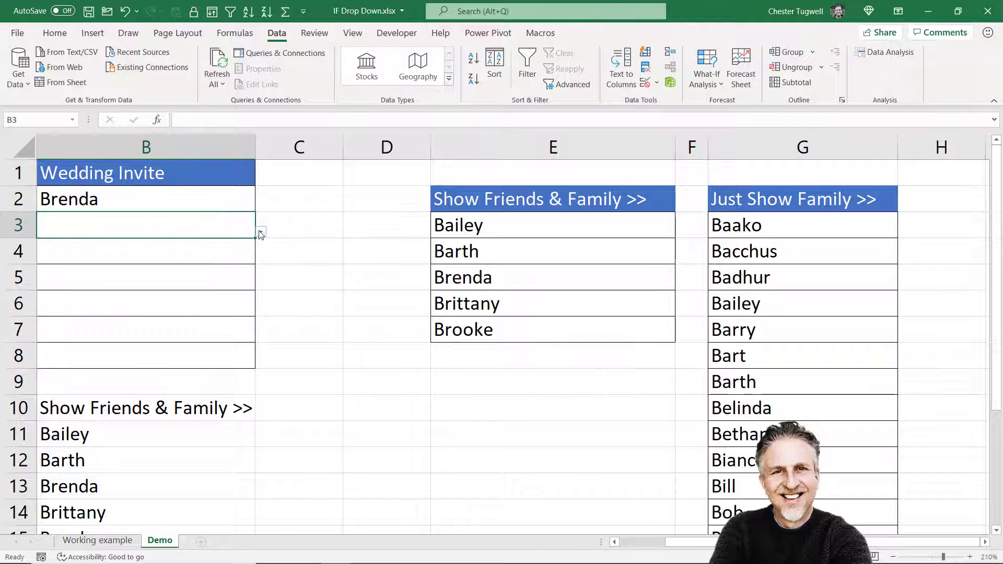
{"action": "left_click", "coordinate": [261, 231]}
{"action": "left_click", "coordinate": [45, 249]}
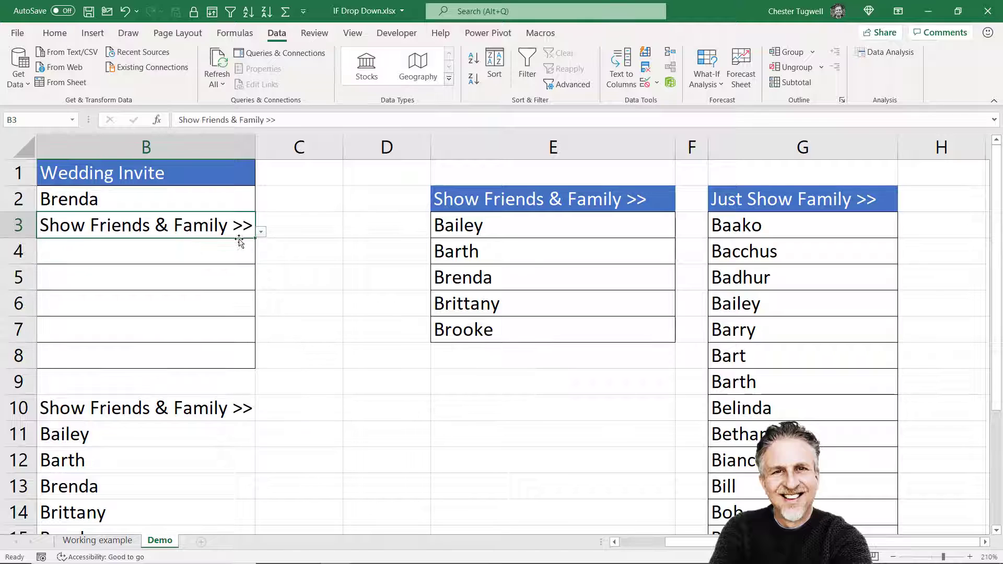
{"action": "left_click", "coordinate": [260, 235]}
{"action": "mouse_move", "coordinate": [257, 286]}
{"action": "left_mouse_down"}
{"action": "mouse_move", "coordinate": [255, 341]}
{"action": "mouse_move", "coordinate": [251, 275]}
{"action": "left_mouse_up"}
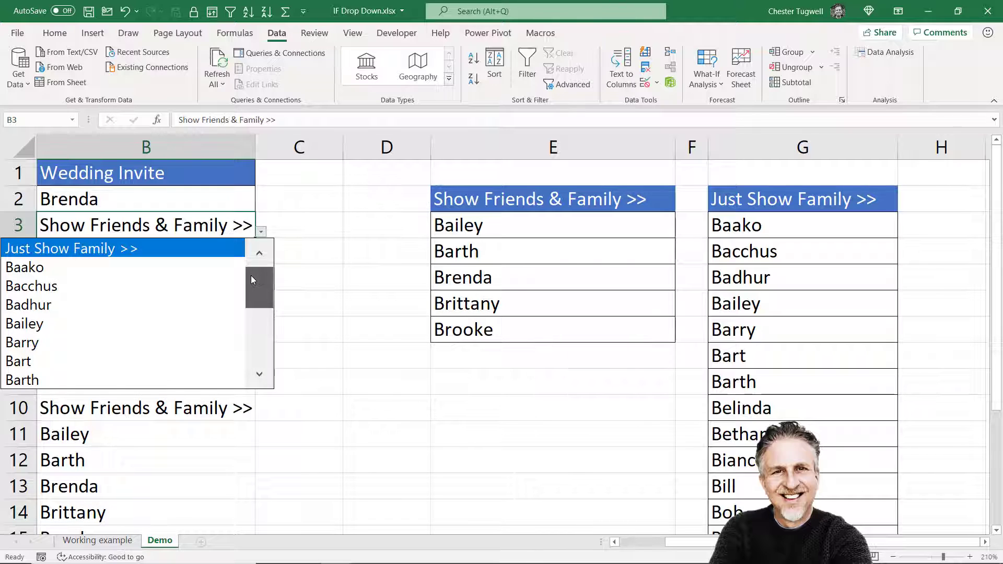
{"action": "left_click", "coordinate": [73, 306]}
- In B4, toggle between Show Friends & Family >> and Just Show Family >>, then pick Brenda
{"action": "left_click", "coordinate": [181, 259]}
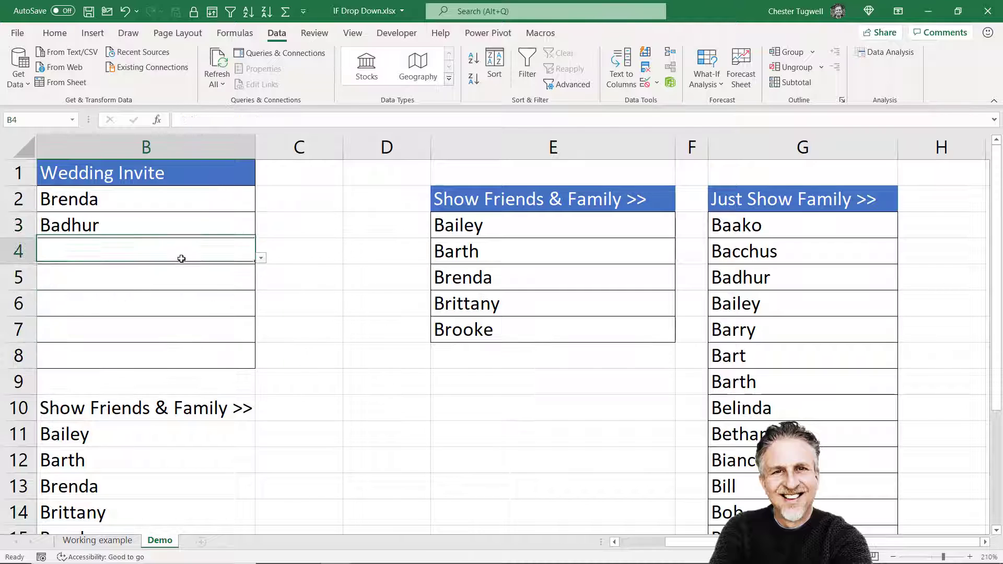
{"action": "left_click", "coordinate": [261, 258]}
{"action": "left_click", "coordinate": [160, 276]}
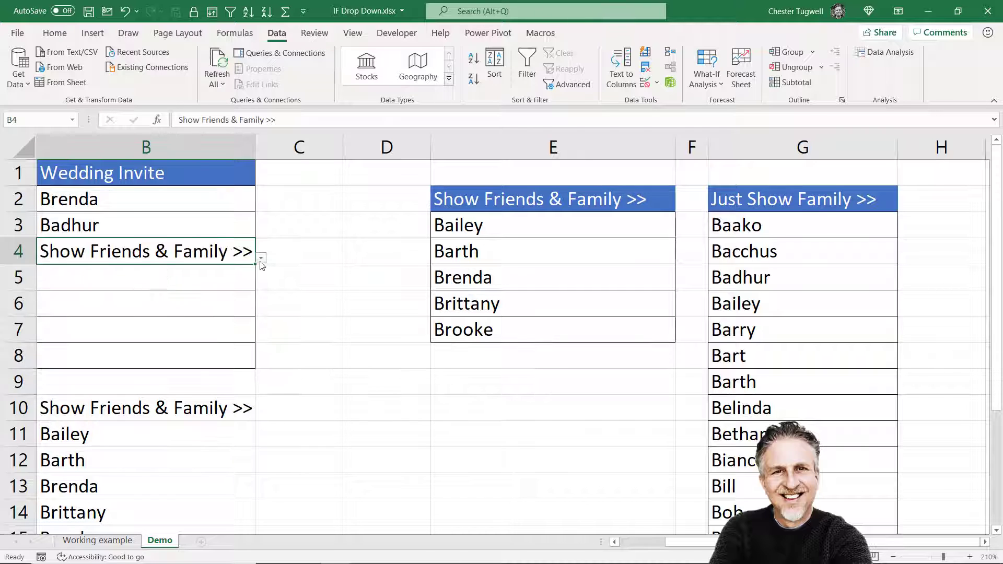
{"action": "left_click", "coordinate": [261, 257]}
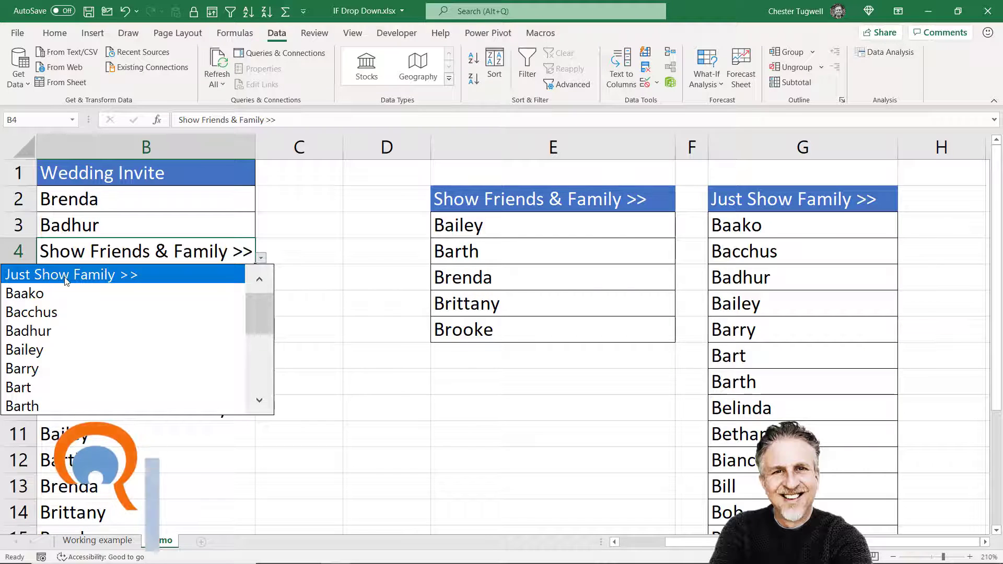
{"action": "left_click", "coordinate": [55, 276]}
{"action": "left_click", "coordinate": [260, 258]}
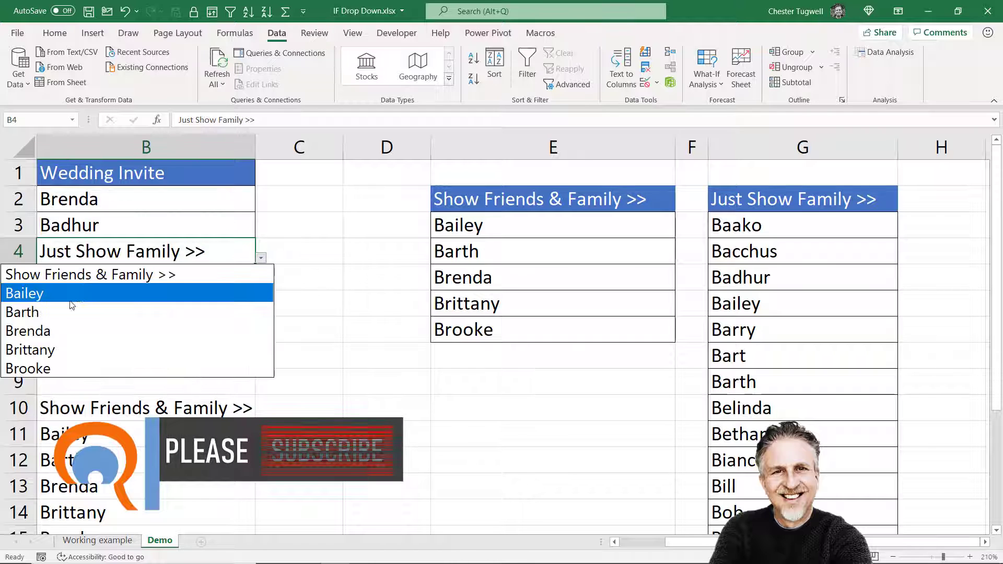
{"action": "left_click", "coordinate": [55, 327]}
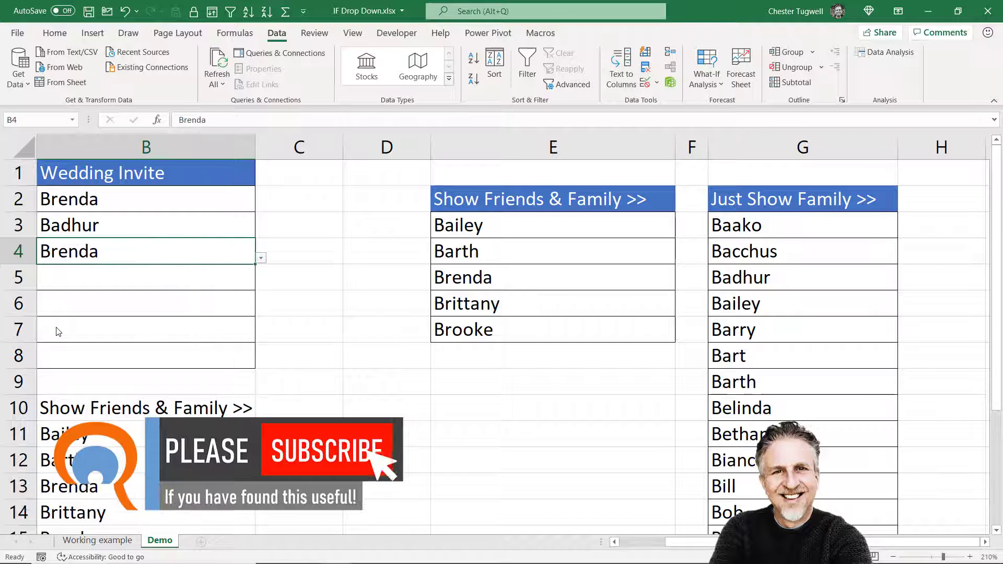